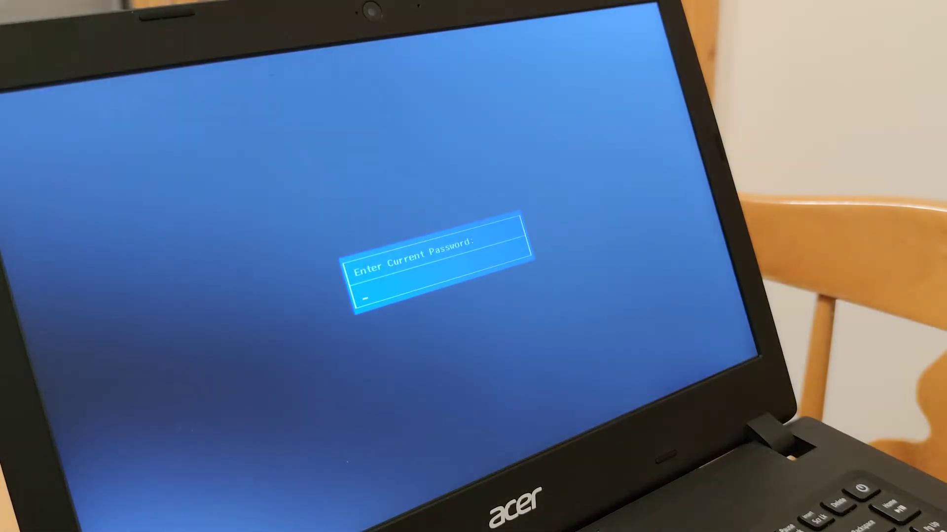
- Submit three blank password attempts and continue past the Error Status message
{"action": "key", "text": "Return"}
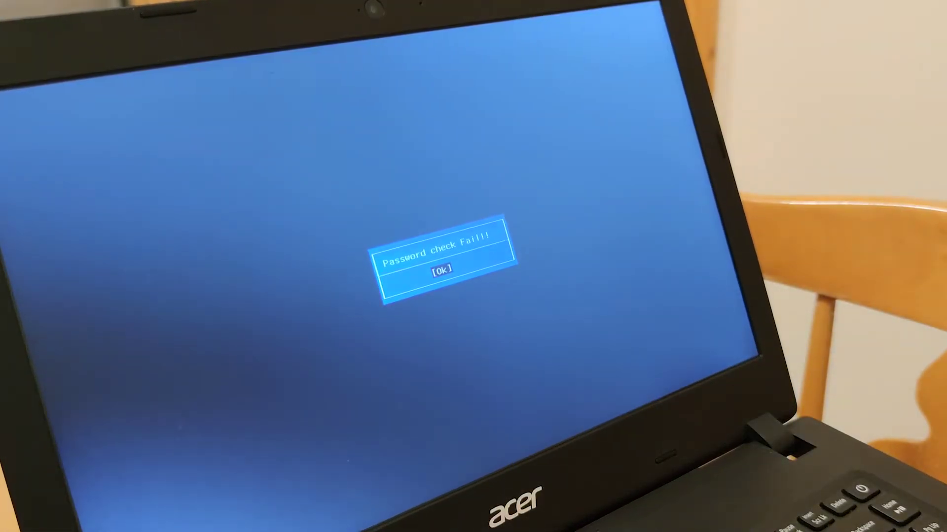
{"action": "key", "text": "Return"}
{"action": "key", "text": "Return"}
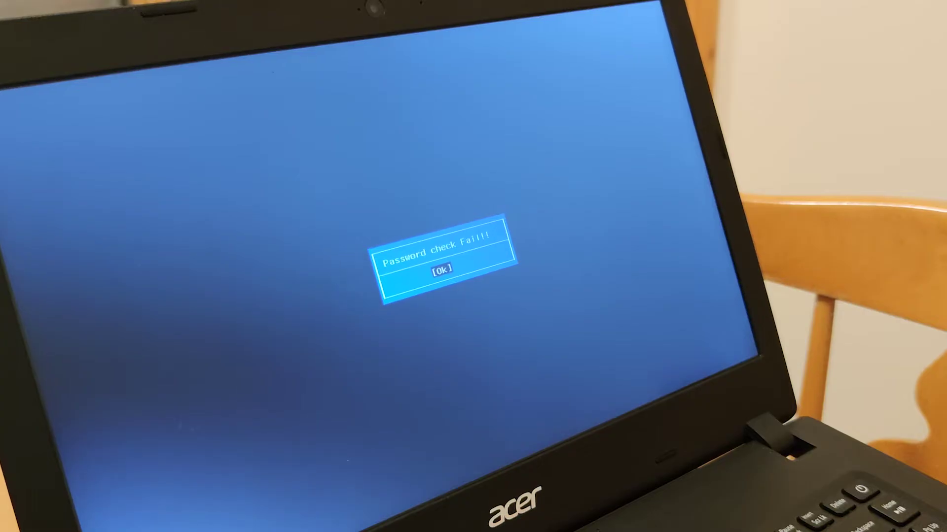
{"action": "key", "text": "Return"}
{"action": "key", "text": "Return"}
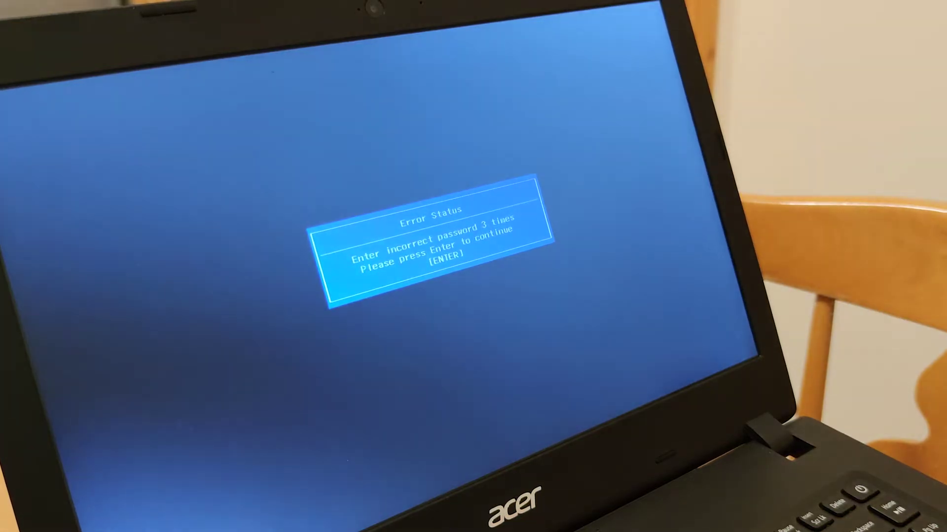
{"action": "key", "text": "Return"}
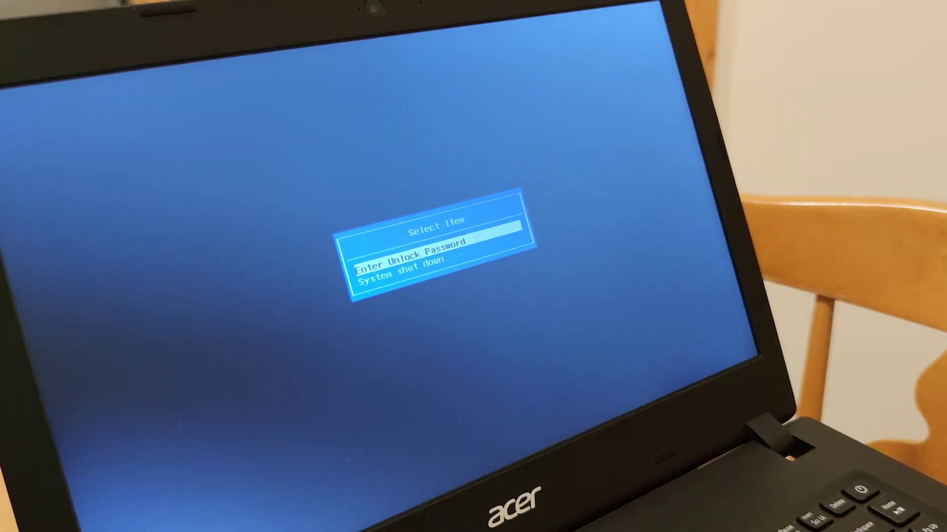
{"action": "key", "text": "Return"}
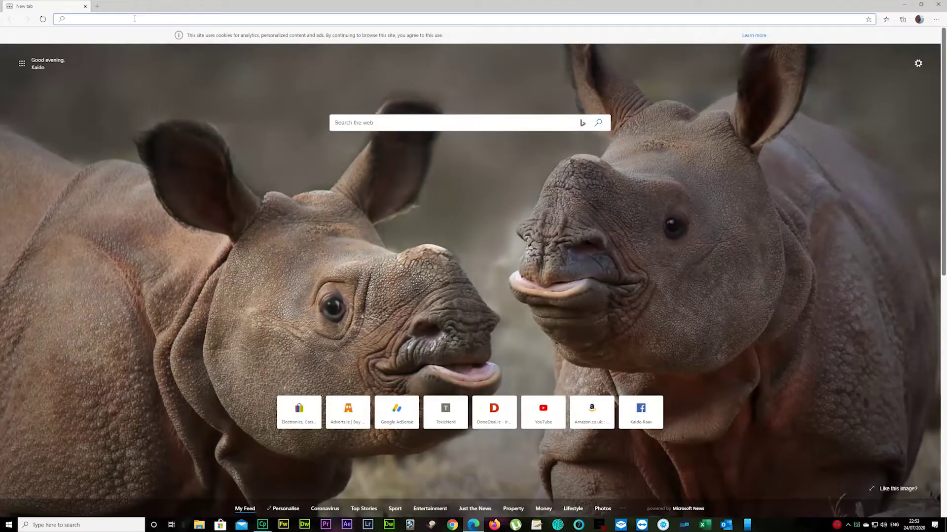
{"action": "type", "text": "bios"}
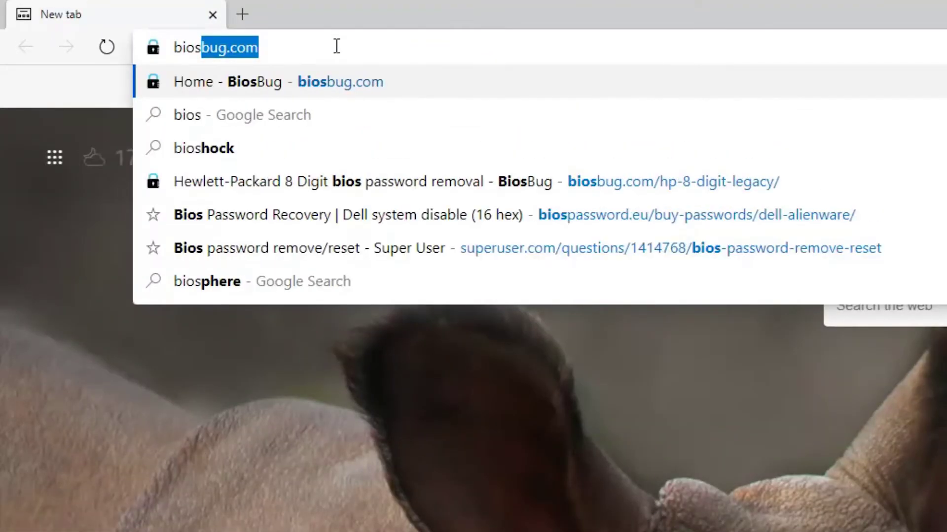
{"action": "type", "text": "bug.com"}
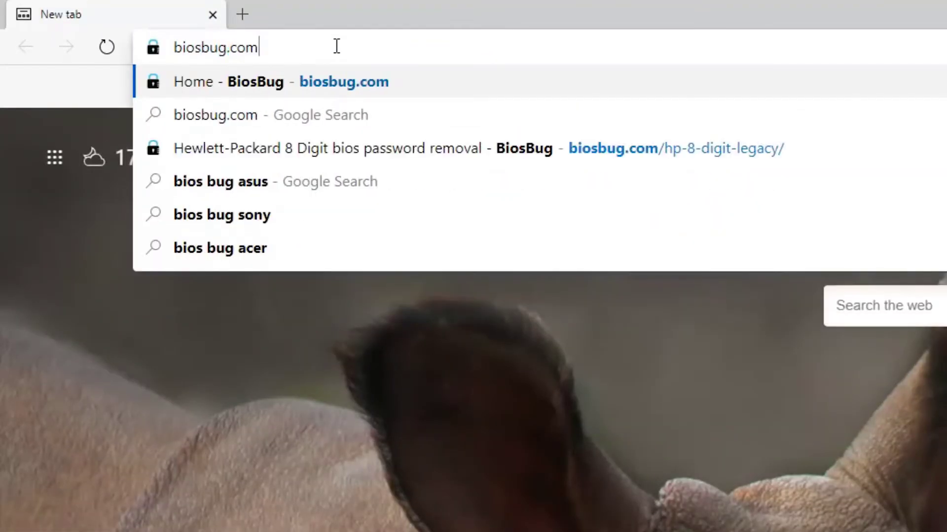
- Load biosbug.com in Edge and choose Acer Bios Unlock, then Acer 10-digit Bios Unlock
{"action": "key", "text": "Return"}
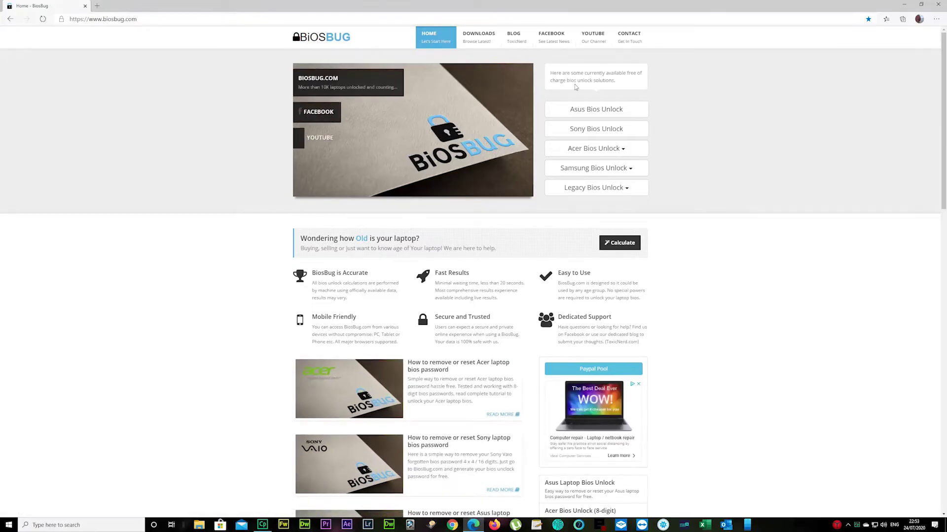
{"action": "left_click", "coordinate": [593, 149]}
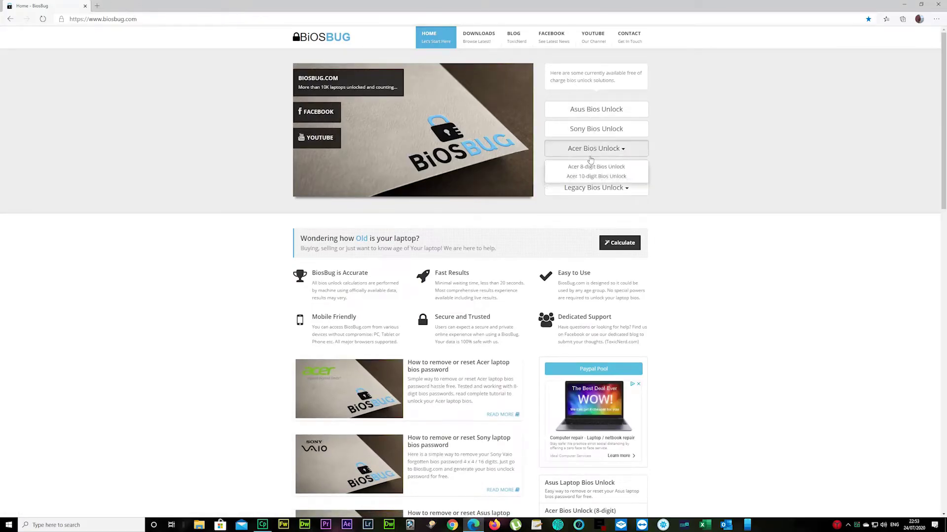
{"action": "left_click", "coordinate": [589, 177]}
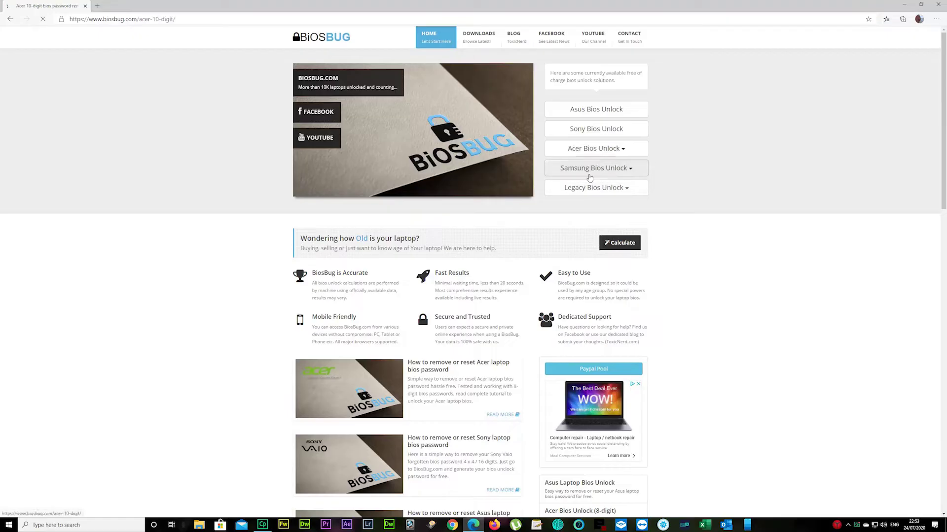
{"action": "scroll", "coordinate": [171, 290], "scroll_direction": "down", "scroll_amount": 2}
{"action": "scroll", "coordinate": [171, 290], "scroll_direction": "down", "scroll_amount": 2}
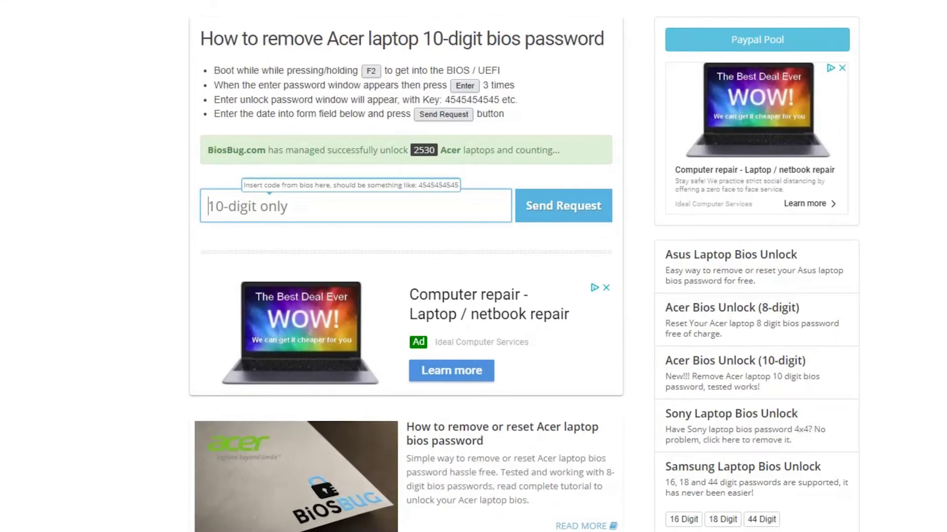
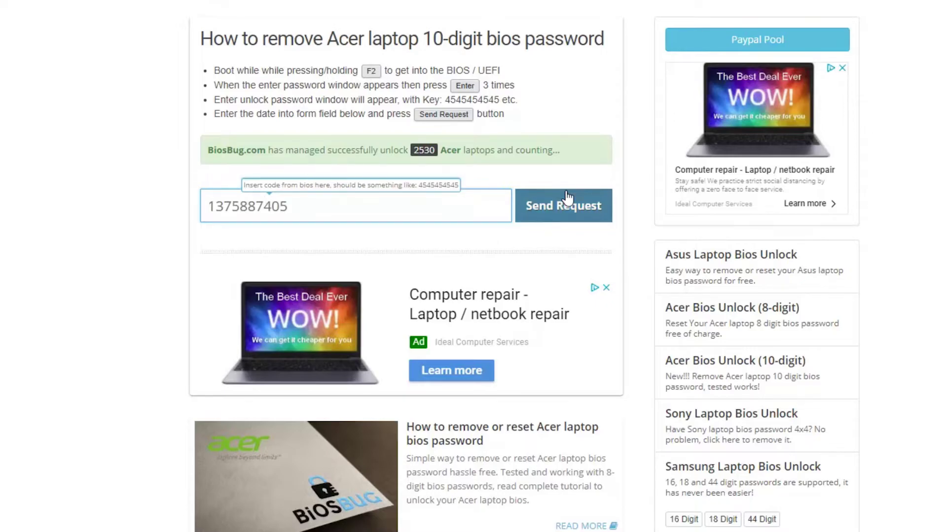
{"action": "left_click", "coordinate": [569, 212]}
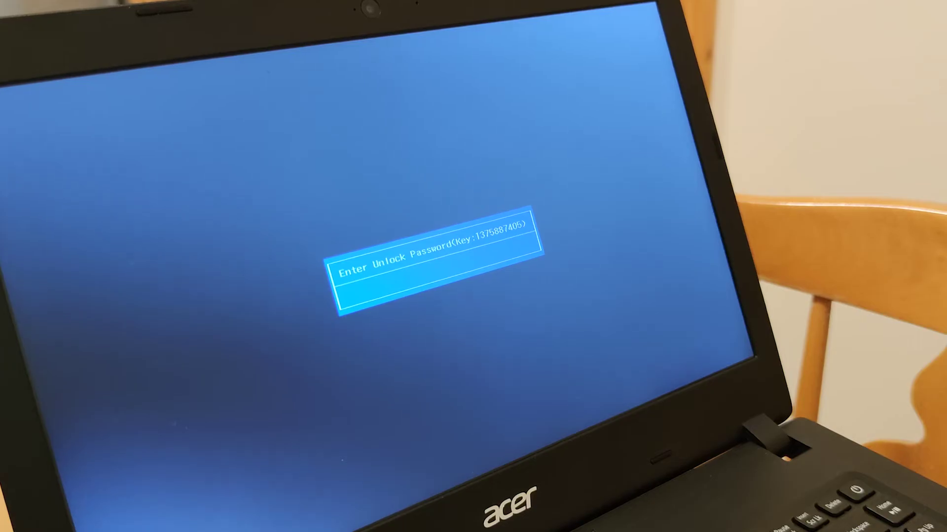
{"action": "type", "text": "*"}
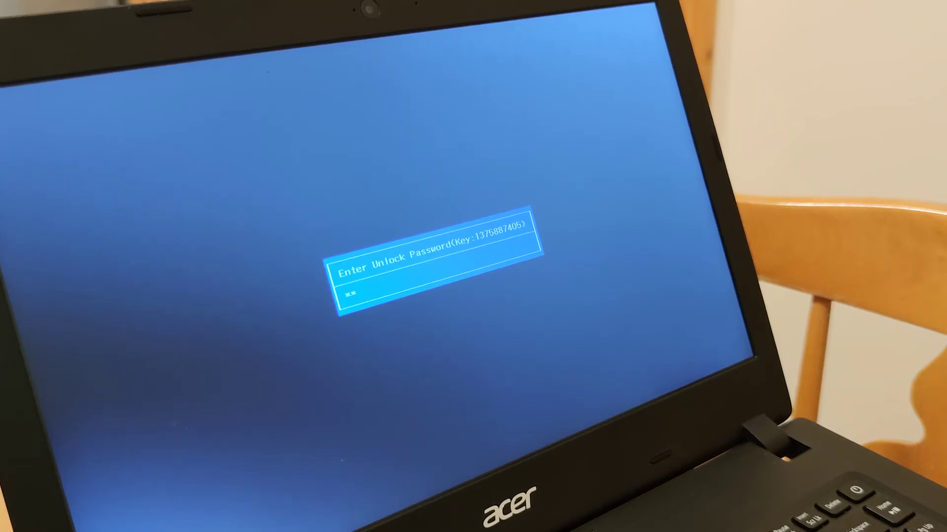
{"action": "type", "text": "*"}
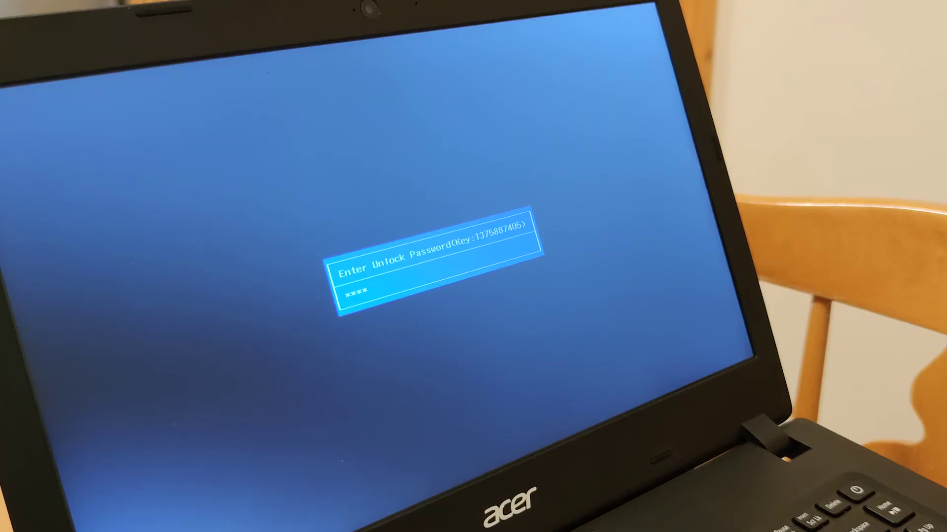
{"action": "type", "text": "*"}
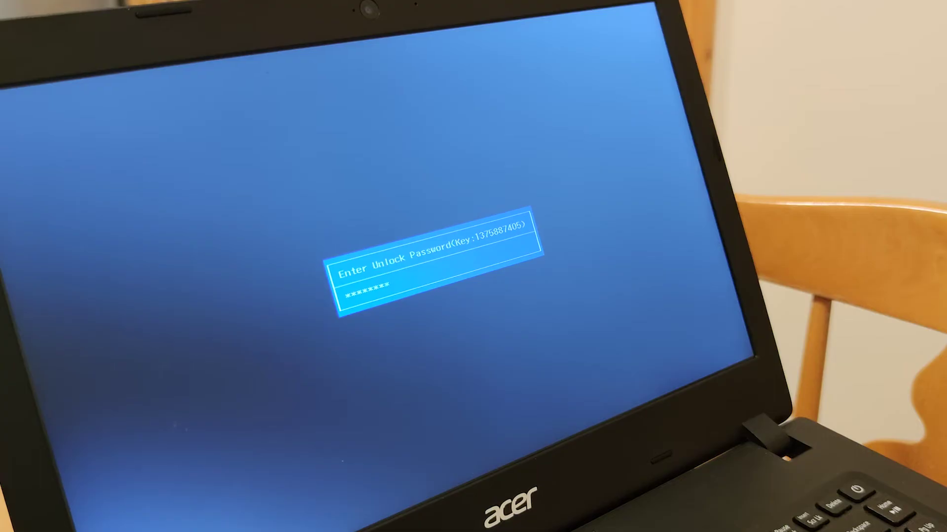
{"action": "type", "text": "**"}
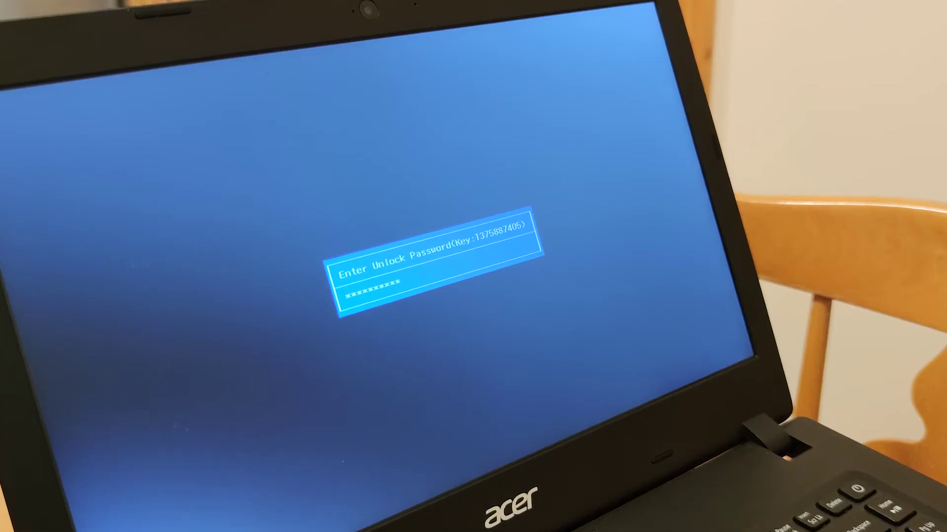
{"action": "type", "text": "**"}
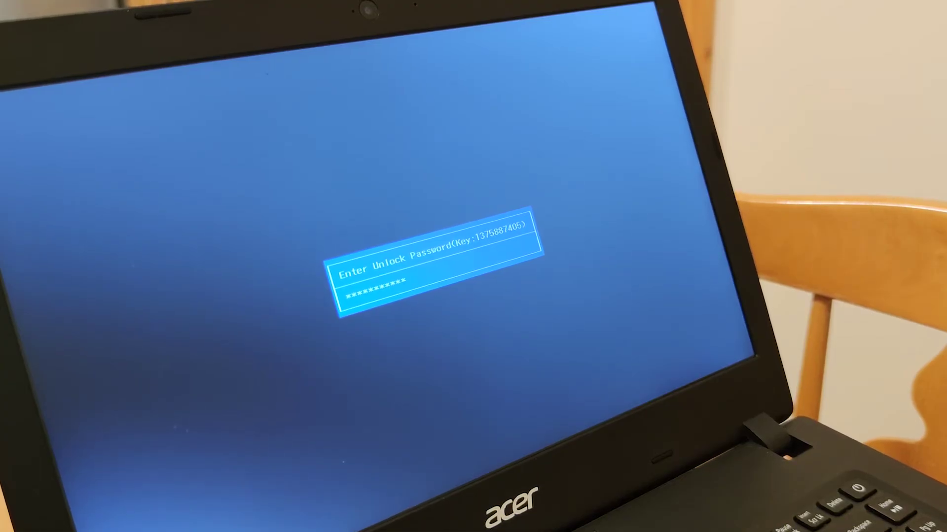
{"action": "type", "text": "**"}
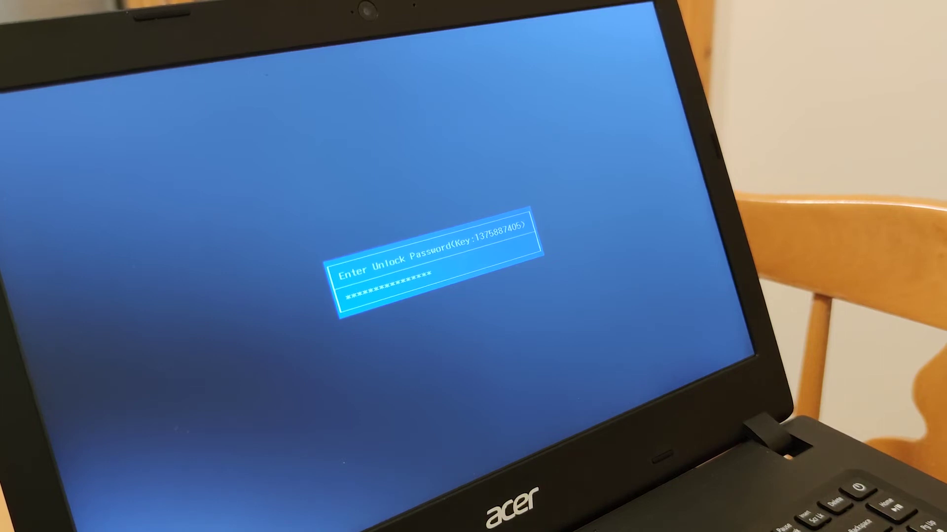
{"action": "key", "text": "Return"}
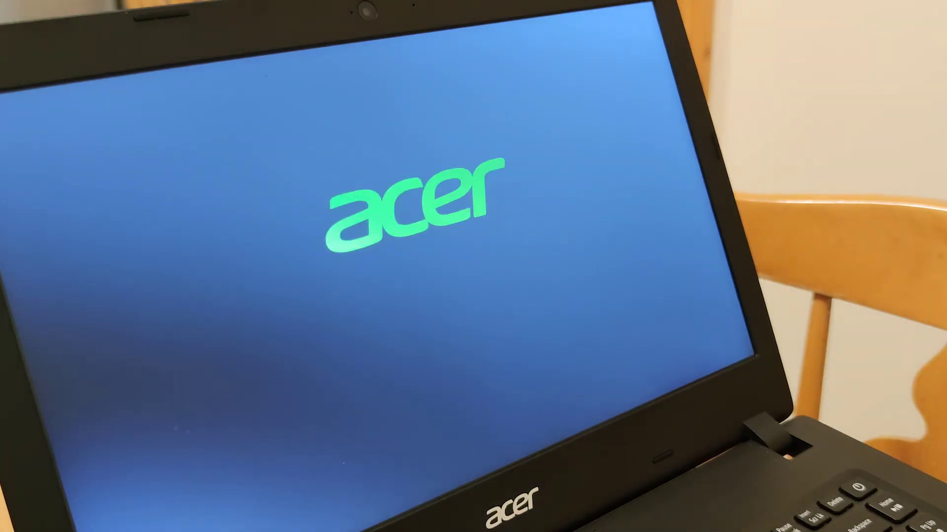